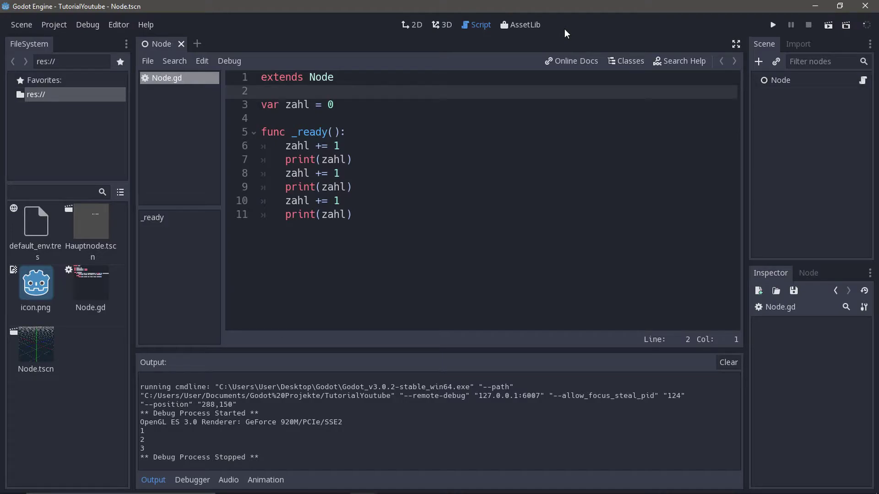
# - Walk through the var zahl declaration, the _ready header and the three increment-and-print pairs
pyautogui.click(366, 222)
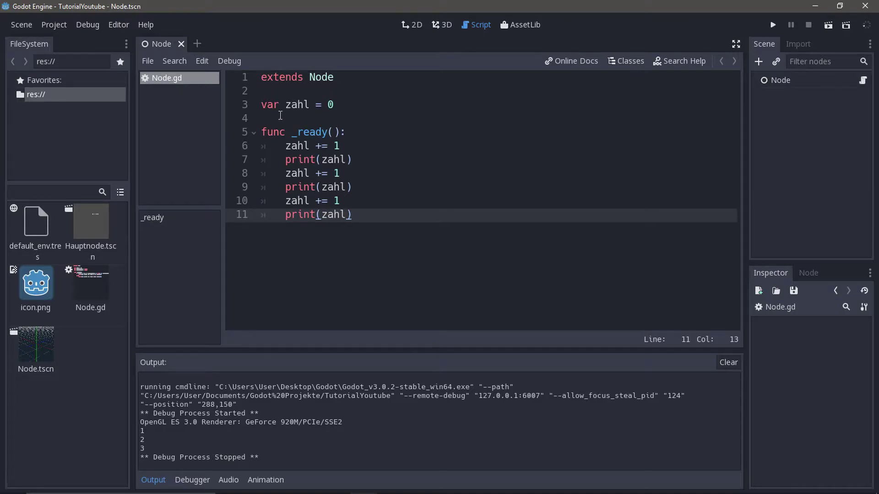
pyautogui.moveTo(261, 106); pyautogui.dragTo(310, 105)
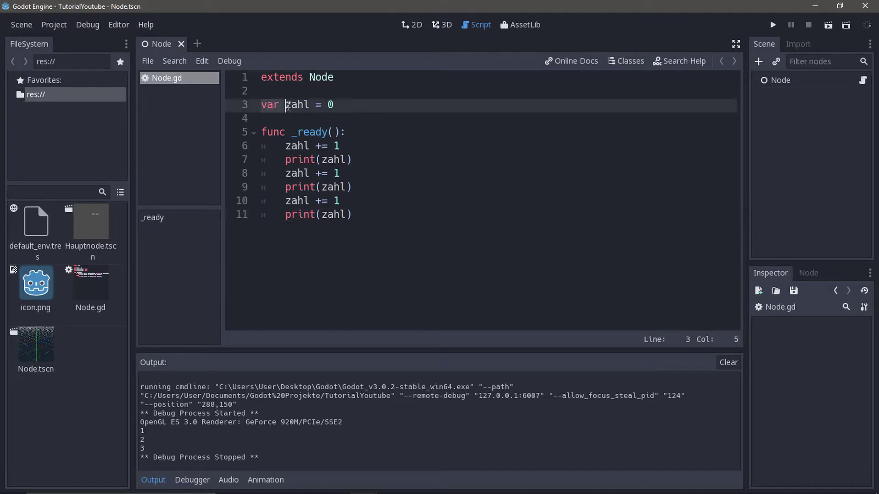
pyautogui.click(328, 104)
pyautogui.moveTo(264, 133); pyautogui.dragTo(342, 138)
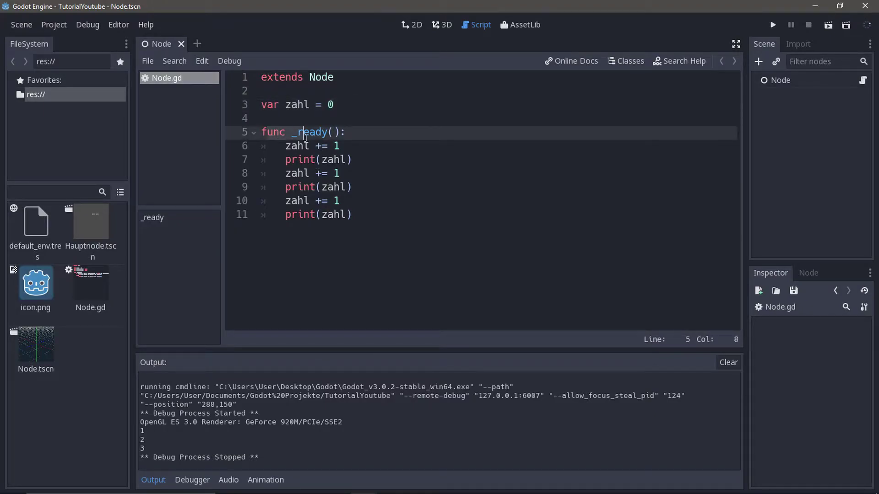
pyautogui.click(340, 146)
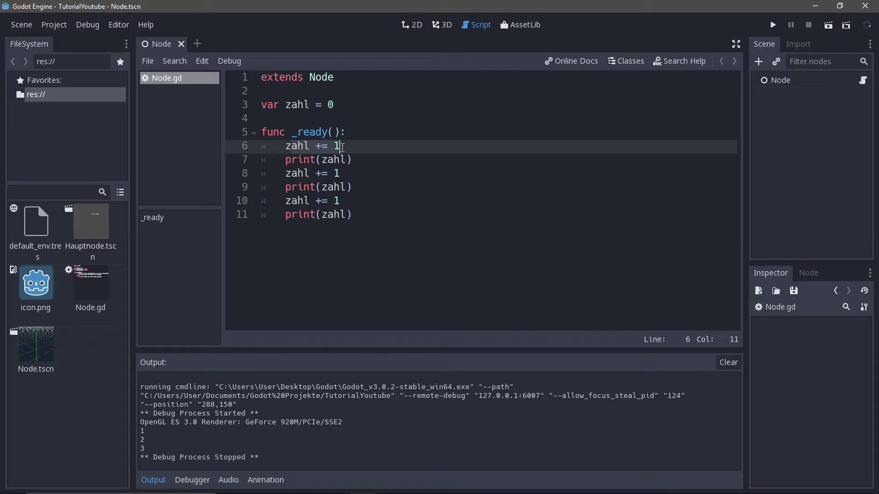
pyautogui.click(297, 162)
pyautogui.click(356, 167)
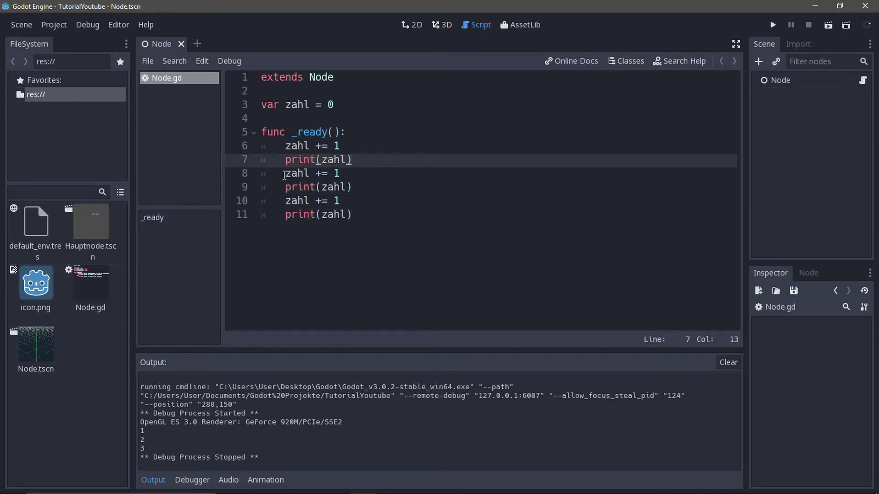
pyautogui.click(320, 174)
pyautogui.click(357, 190)
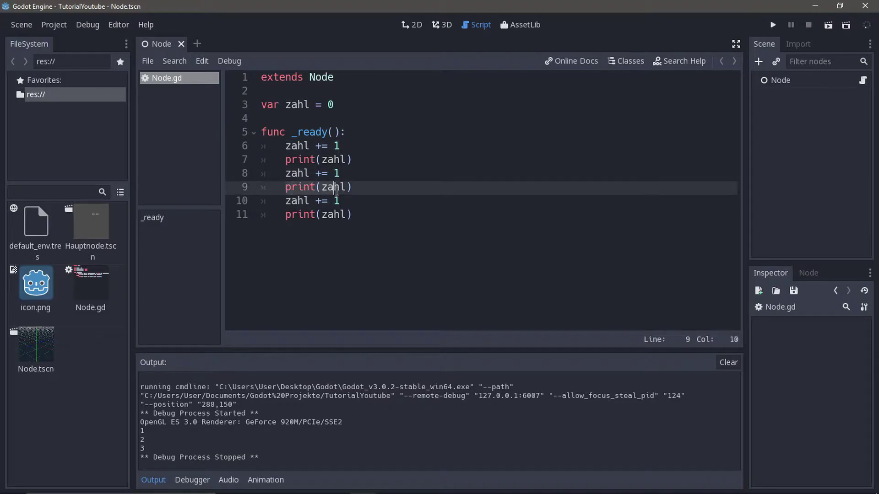
pyautogui.press('Down')
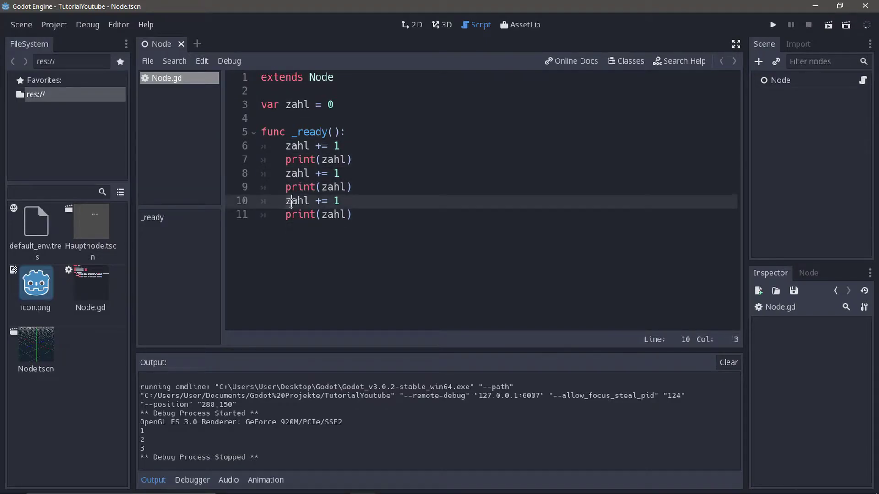
pyautogui.click(280, 215)
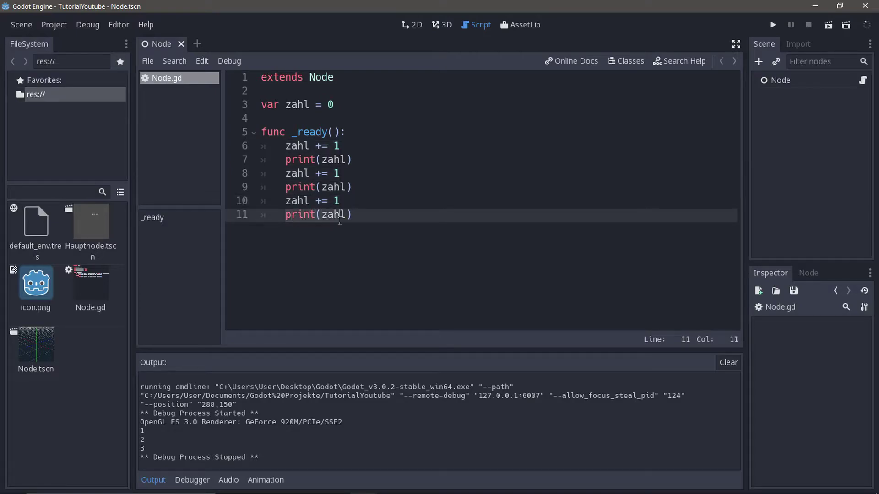
pyautogui.click(355, 217)
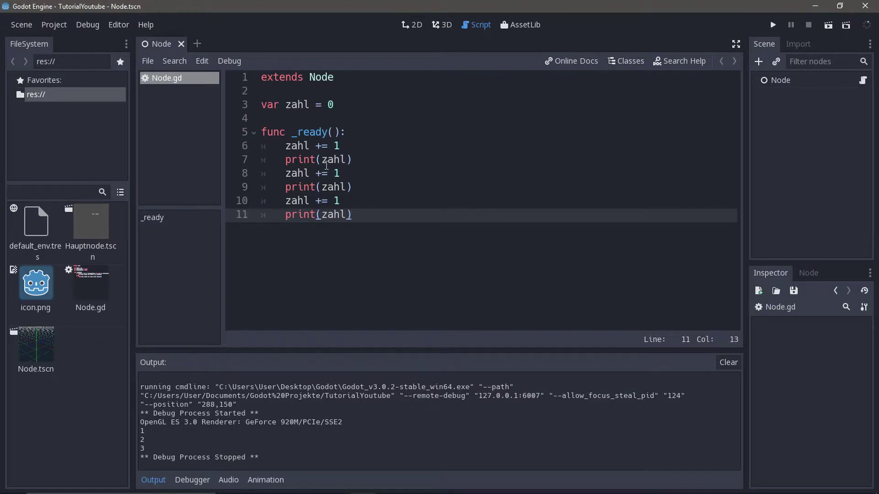
# - Trace zahl from its declaration through each print line, then run the project to check the numbers
pyautogui.click(334, 104)
pyautogui.moveTo(334, 105); pyautogui.dragTo(284, 105)
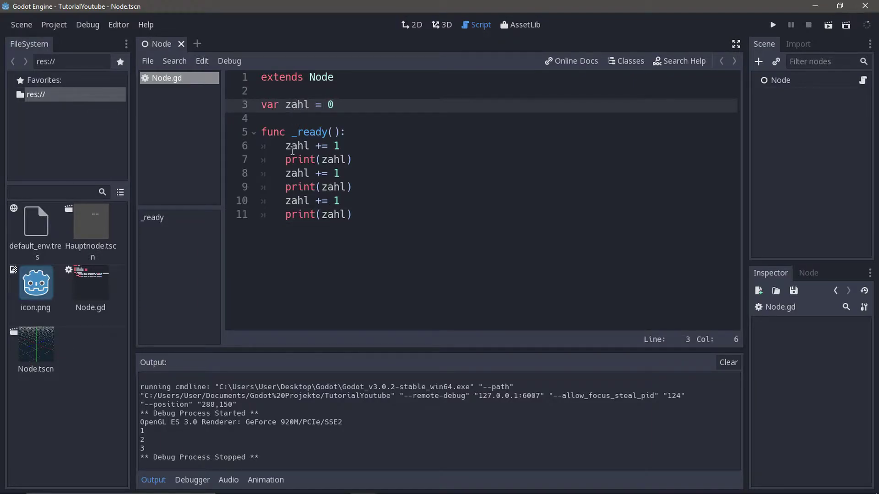
pyautogui.click(311, 147)
pyautogui.click(340, 148)
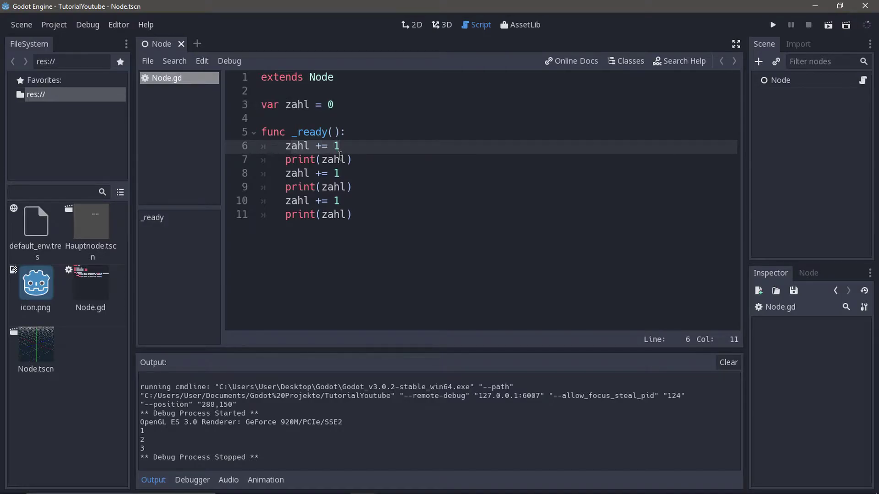
pyautogui.press('Down')
pyautogui.press('End')
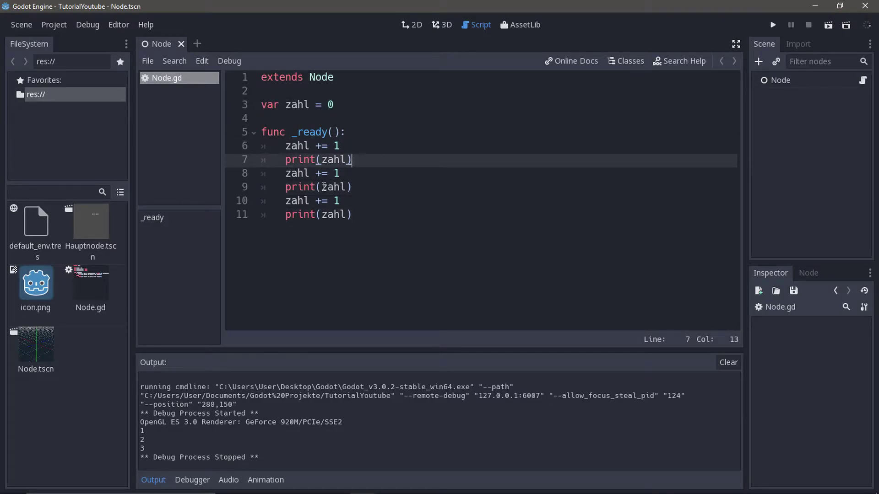
pyautogui.press('Down')
pyautogui.press('Down')
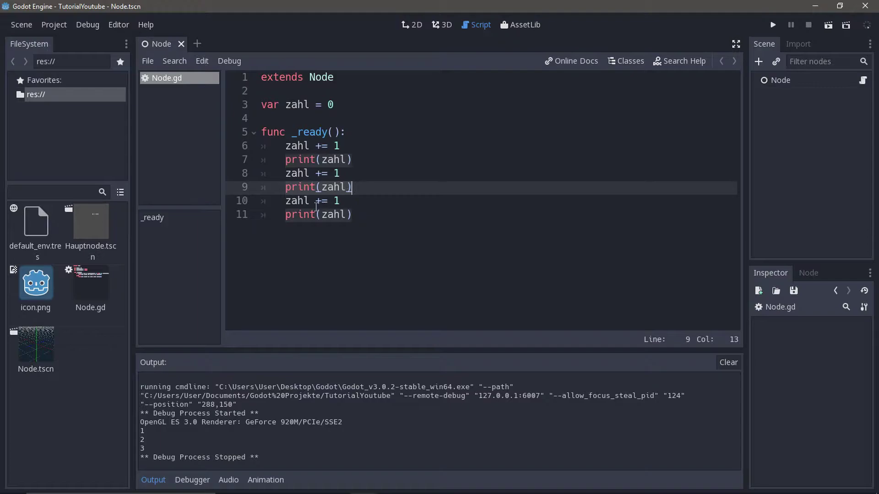
pyautogui.press('Down')
pyautogui.press('Down')
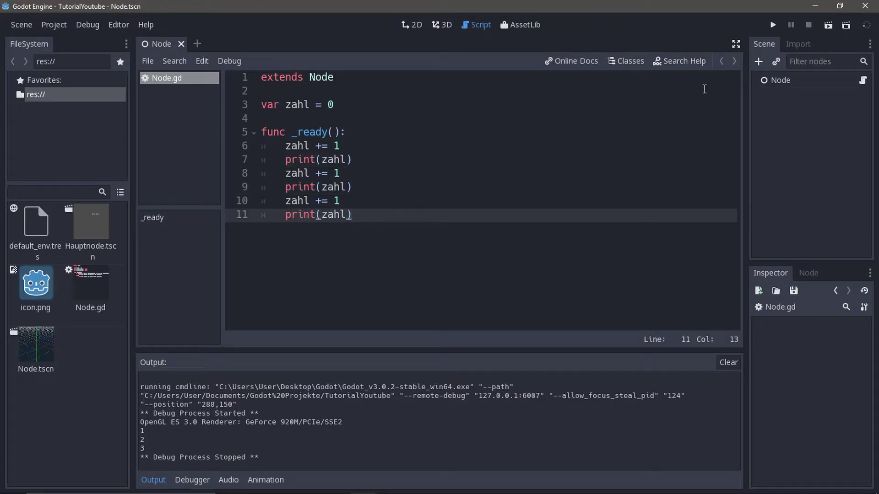
pyautogui.click(772, 24)
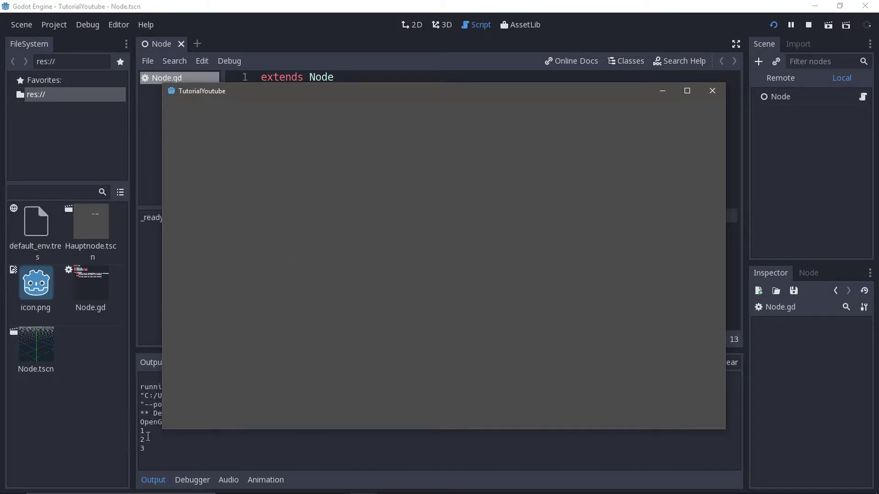
pyautogui.click(709, 94)
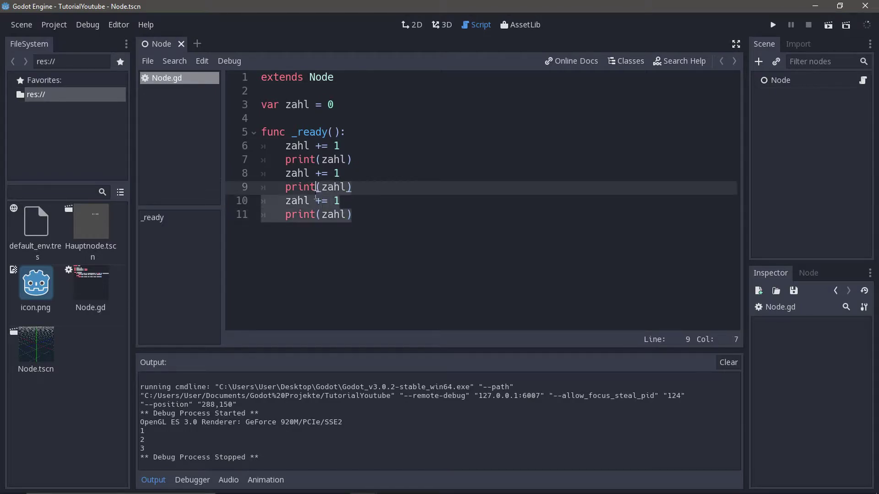
# - Highlight the repeated increment-and-print lines 6 to 11 and the first print(zahl) statement
pyautogui.moveTo(368, 208); pyautogui.dragTo(238, 149)
pyautogui.click(335, 160)
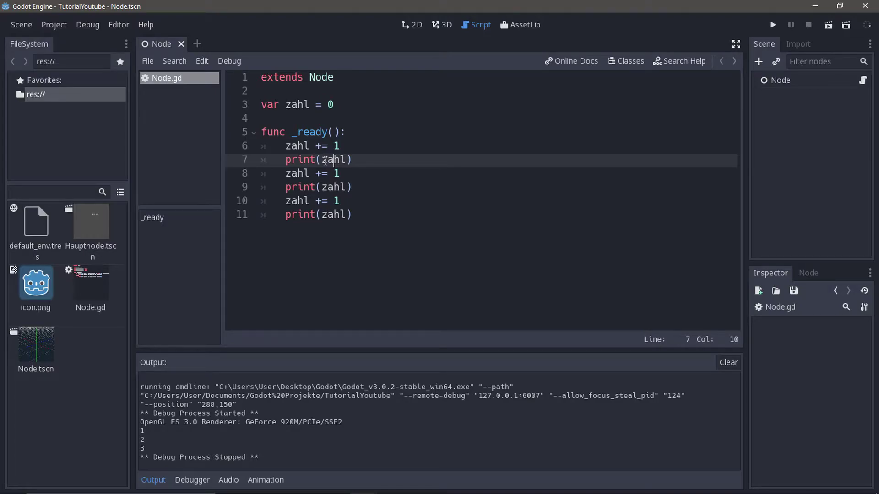
pyautogui.moveTo(359, 214); pyautogui.dragTo(250, 152)
pyautogui.click(332, 160)
pyautogui.moveTo(390, 216); pyautogui.dragTo(393, 147)
pyautogui.click(395, 193)
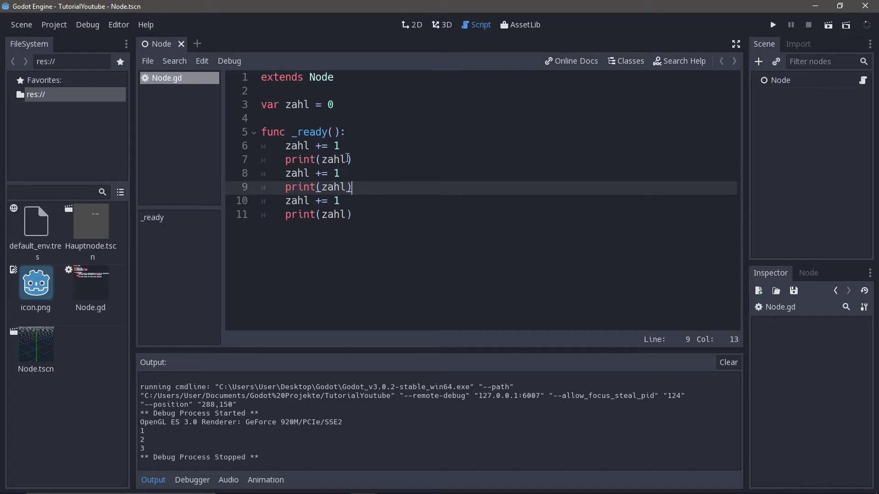
pyautogui.click(285, 147)
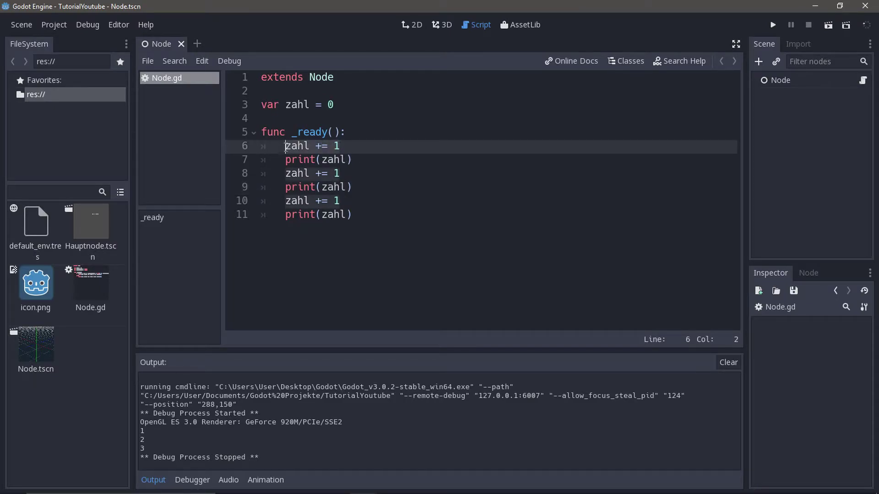
pyautogui.moveTo(286, 165); pyautogui.dragTo(352, 161)
pyautogui.click(352, 162)
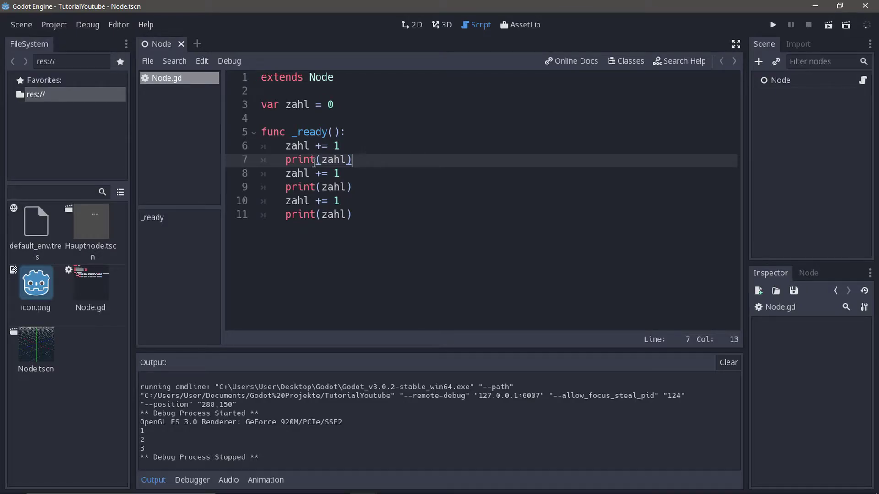
# - Delete the _ready body lines 6 to 11 and type while on line 6
pyautogui.moveTo(362, 214); pyautogui.dragTo(265, 139)
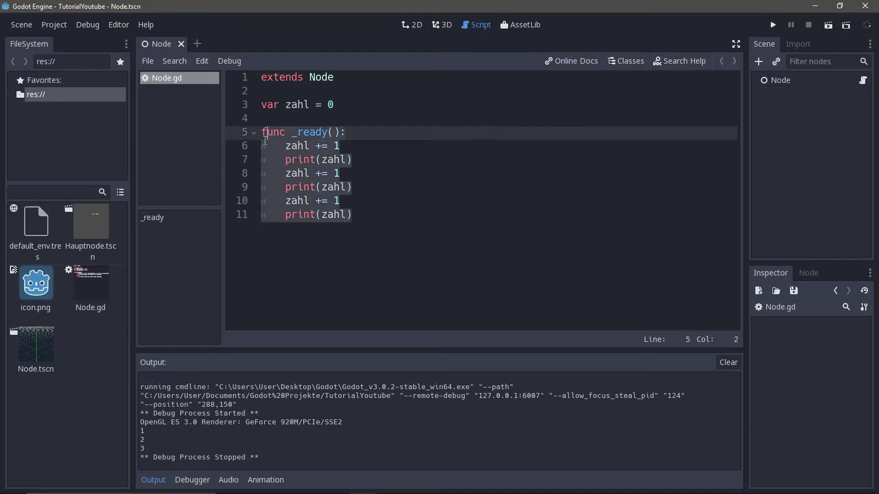
pyautogui.moveTo(517, 215)
pyautogui.mouseDown()
pyautogui.moveTo(237, 183)
pyautogui.moveTo(182, 156)
pyautogui.mouseUp()
pyautogui.press('BackSpace')
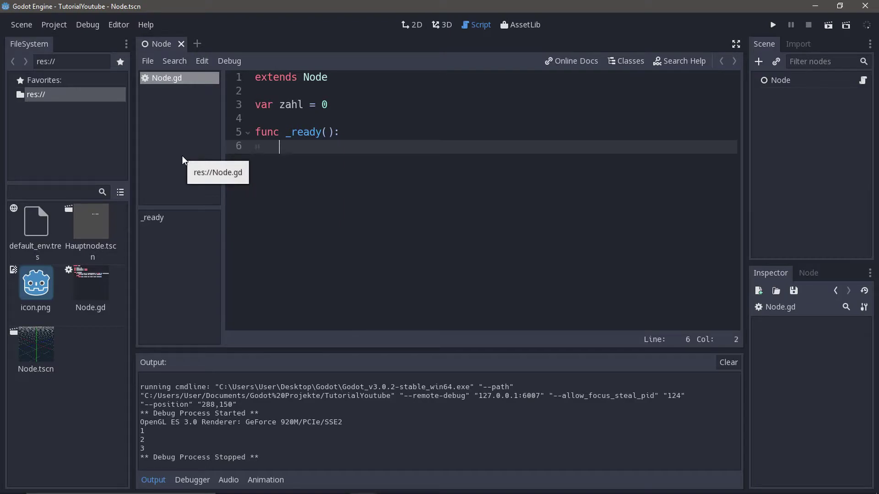
pyautogui.write('whil')
pyautogui.write('e')
pyautogui.press('BackSpace')
pyautogui.press('BackSpace')
pyautogui.press('BackSpace')
pyautogui.press('BackSpace')
pyautogui.press('BackSpace')
pyautogui.write('for')
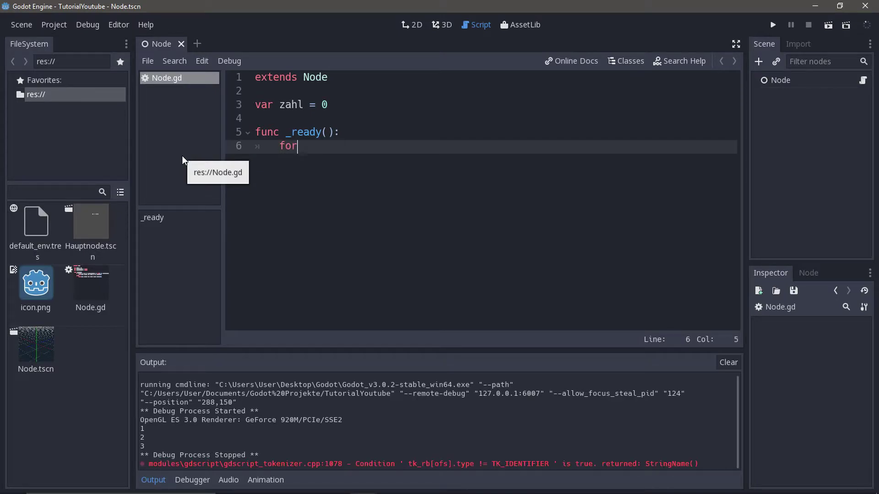
pyautogui.press('BackSpace')
pyautogui.press('BackSpace')
pyautogui.press('BackSpace')
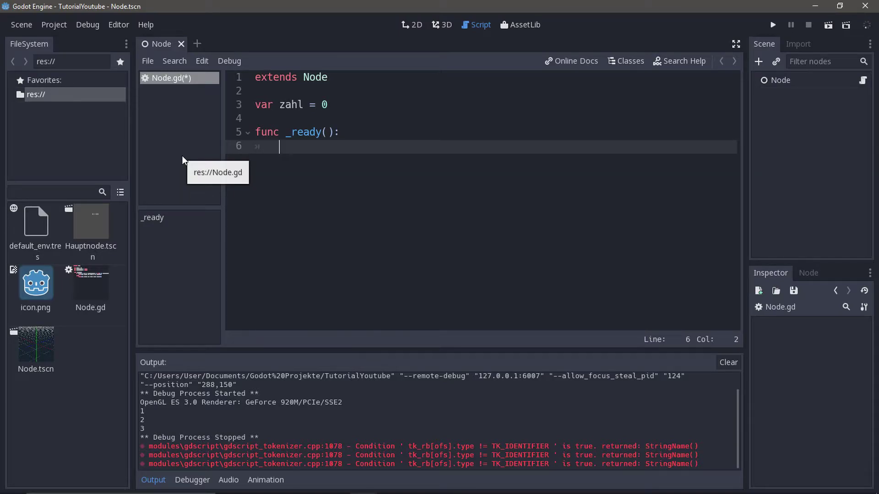
pyautogui.write('while')
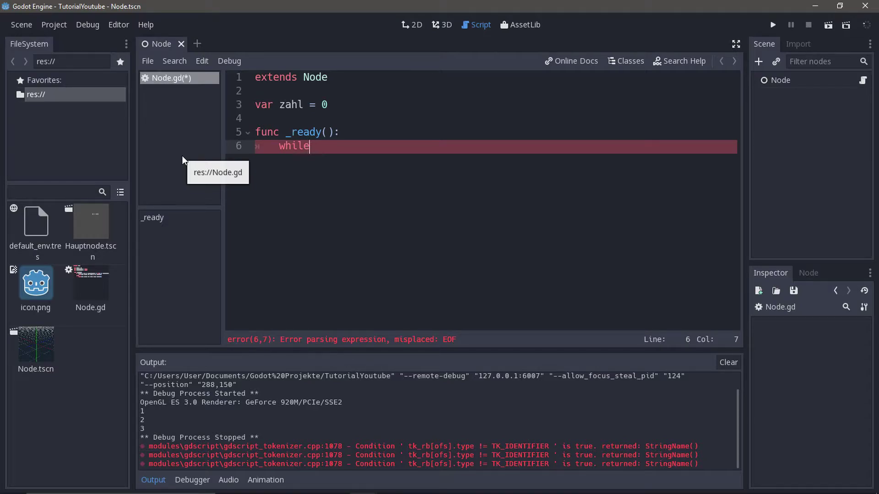
# - Write the loop as while zahl < 10: with zahl += 1 and print(zahl) in its body
pyautogui.write(' za')
pyautogui.write('hl <')
pyautogui.write(' 10')
pyautogui.press('Return')
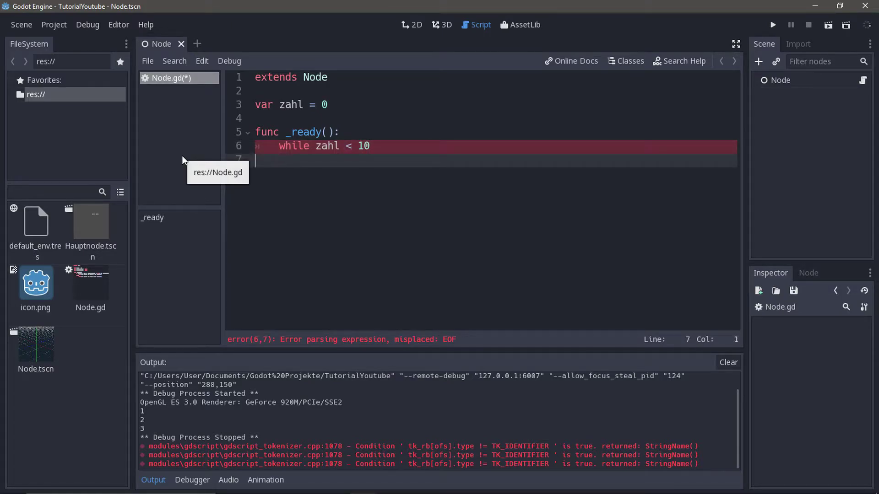
pyautogui.press('BackSpace')
pyautogui.write(':')
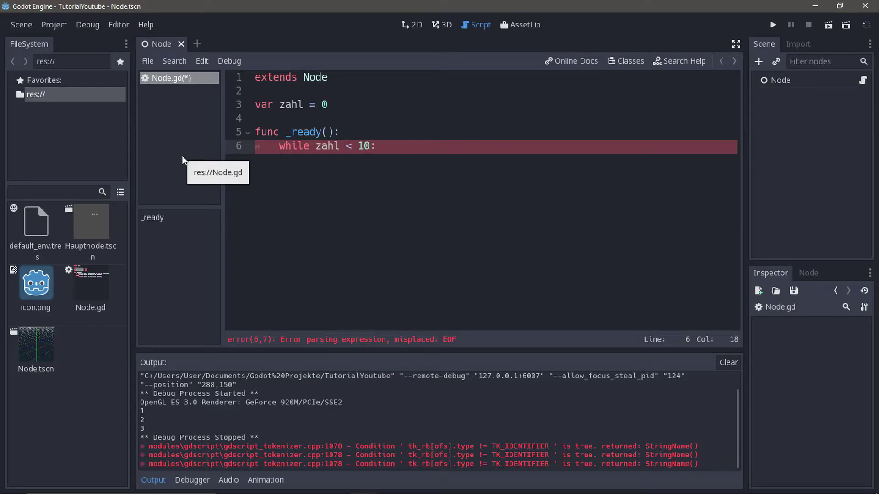
pyautogui.press('Return')
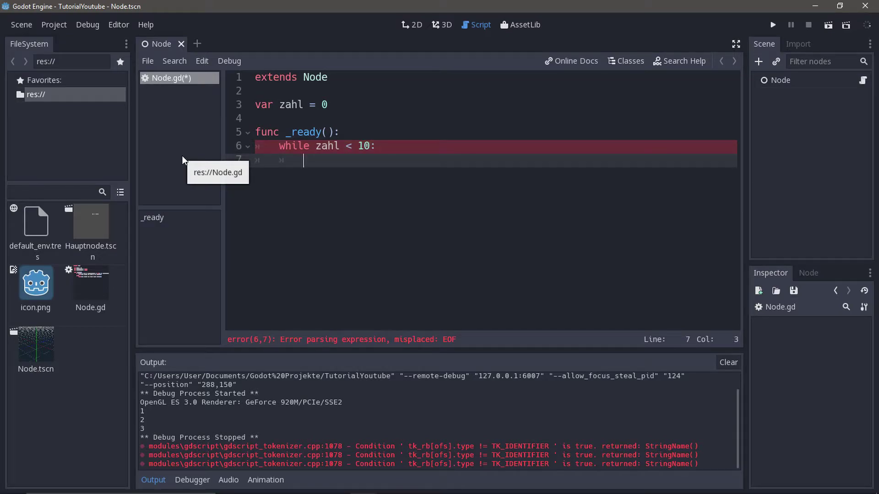
pyautogui.write('zahl +')
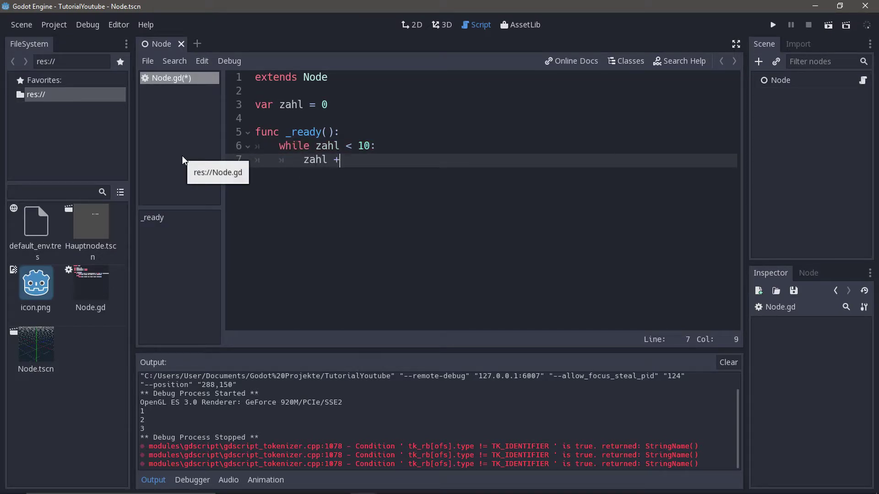
pyautogui.write('= 1')
pyautogui.press('Return')
pyautogui.write('pr')
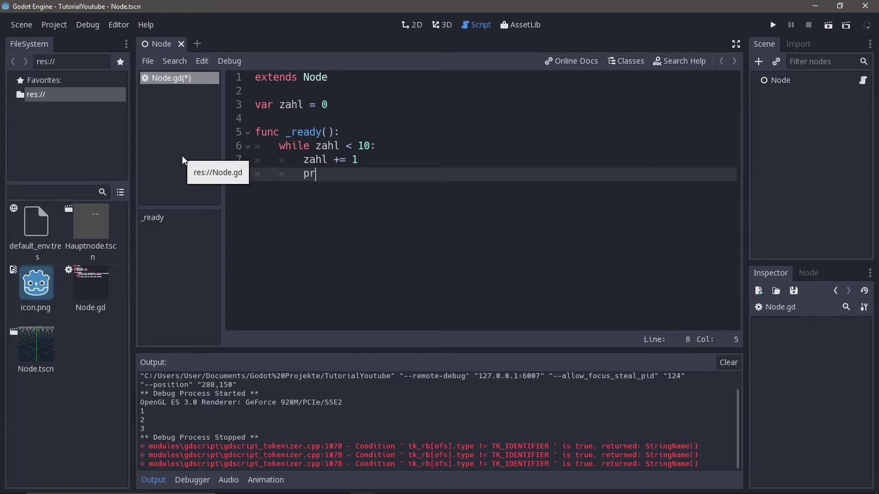
pyautogui.write('int(zahl)')
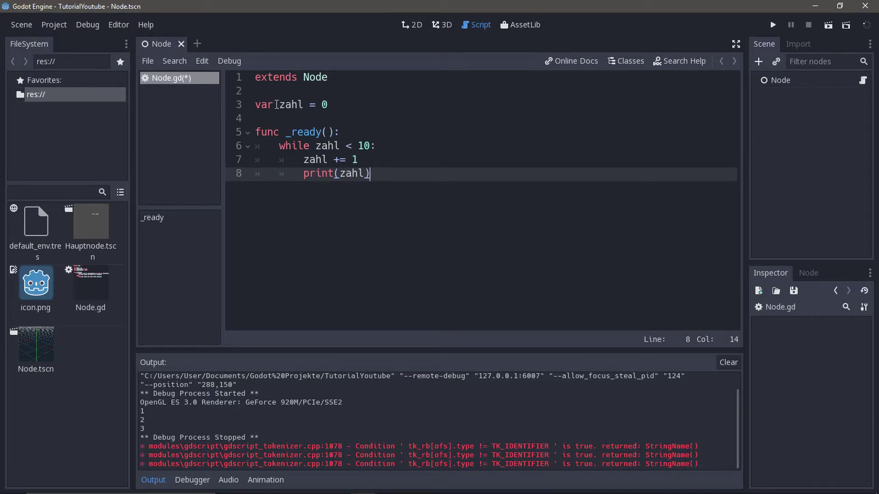
# - Review the zahl declaration, loop condition and body, then run the scene to print 1 to 10
pyautogui.click(327, 105)
pyautogui.press('Down')
pyautogui.press('Up')
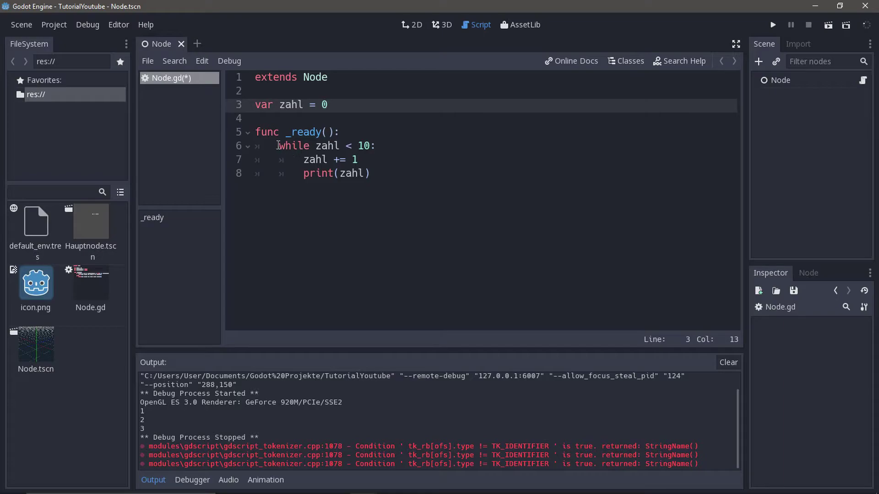
pyautogui.doubleClick(314, 147)
pyautogui.click(338, 147)
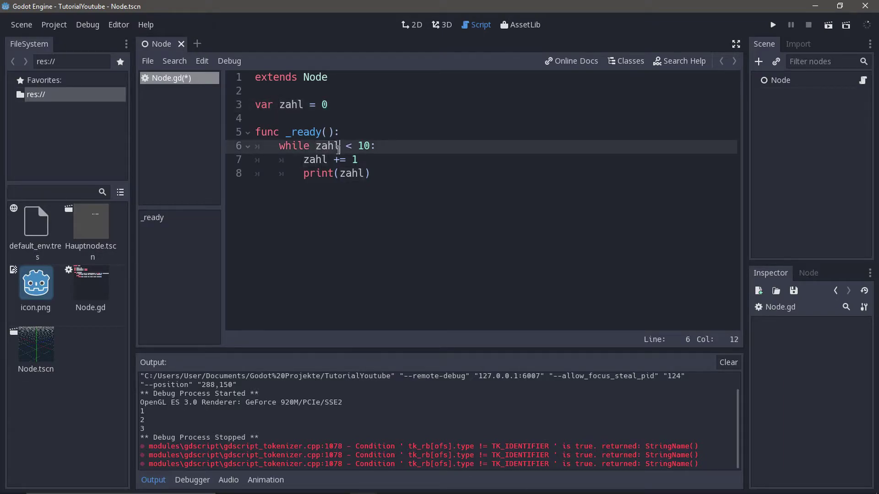
pyautogui.click(369, 147)
pyautogui.press('Down')
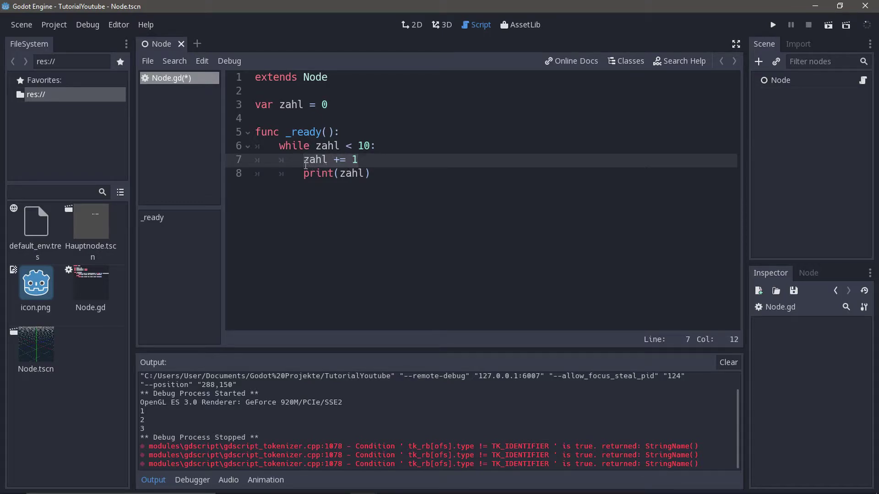
pyautogui.click(322, 161)
pyautogui.moveTo(300, 175); pyautogui.dragTo(371, 178)
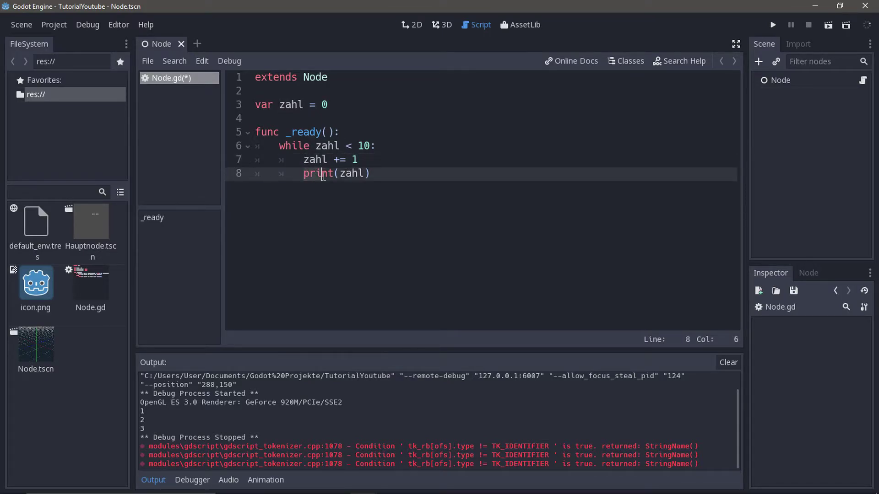
pyautogui.click(371, 177)
pyautogui.click(774, 29)
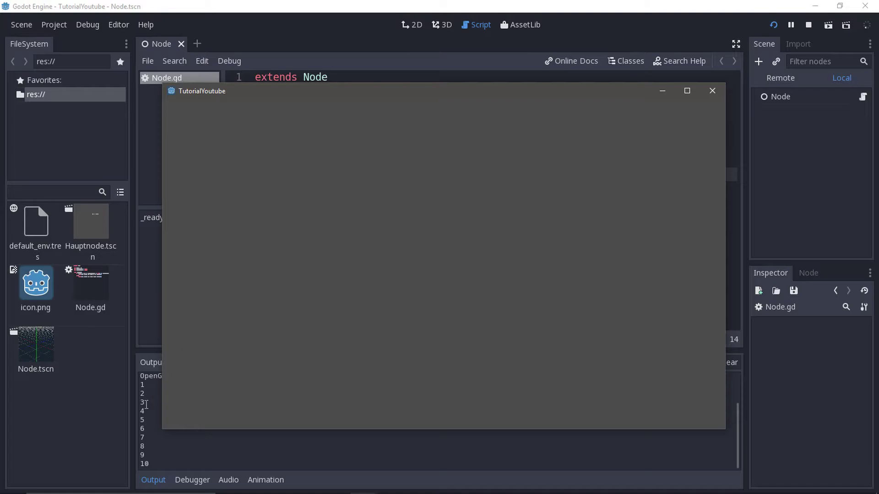
pyautogui.click(140, 411)
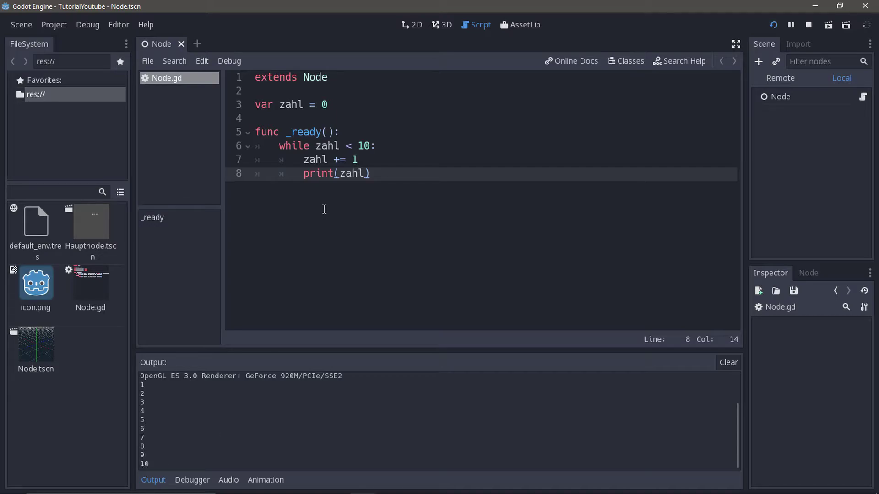
# - Stop the running scene and change the loop condition to zahl < 20
pyautogui.moveTo(375, 174)
pyautogui.mouseDown()
pyautogui.moveTo(296, 164)
pyautogui.moveTo(292, 148)
pyautogui.mouseUp()
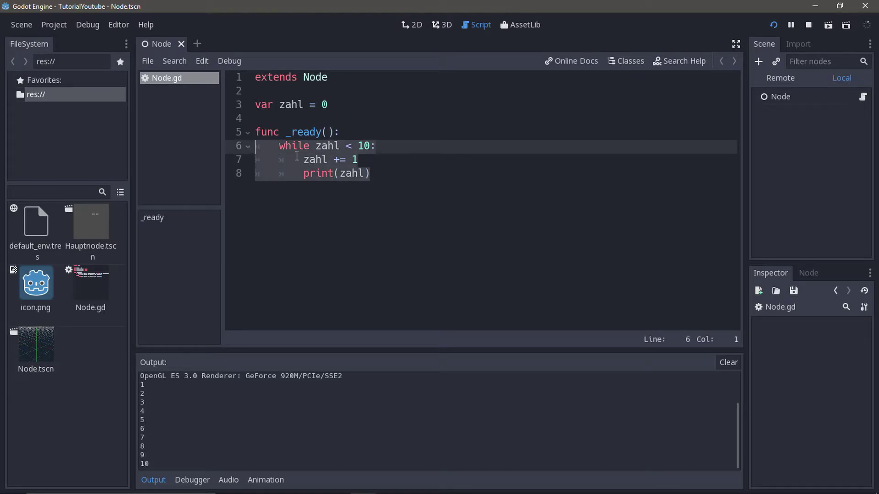
pyautogui.click(376, 160)
pyautogui.click(808, 25)
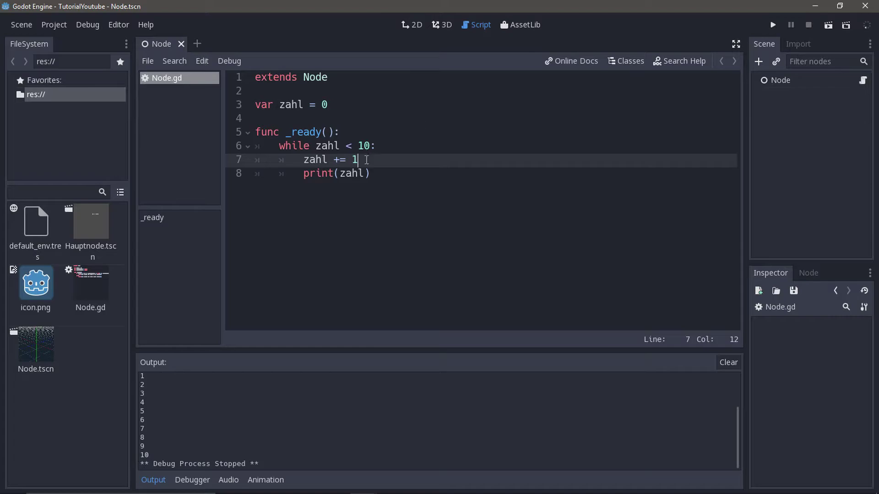
pyautogui.click(369, 147)
pyautogui.press('BackSpace')
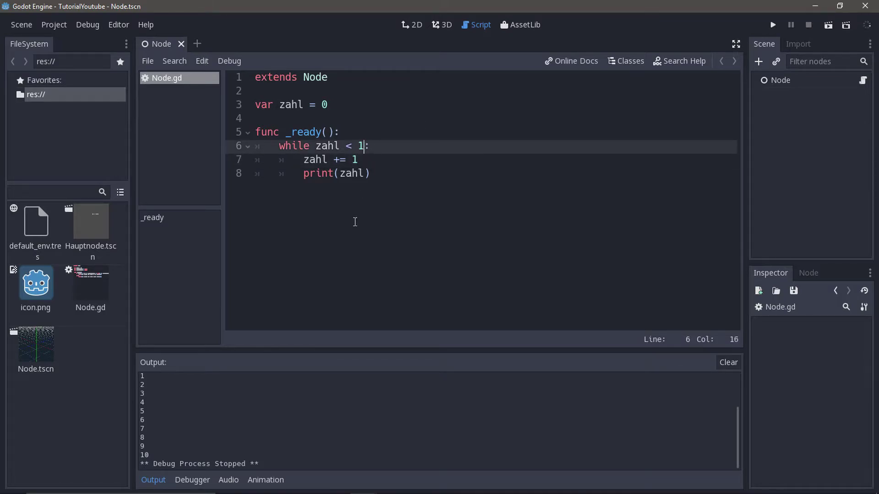
pyautogui.press('BackSpace')
pyautogui.write('20')
# - Rerun the scene and scroll the Output panel to check the count from 1 to 20
pyautogui.click(772, 25)
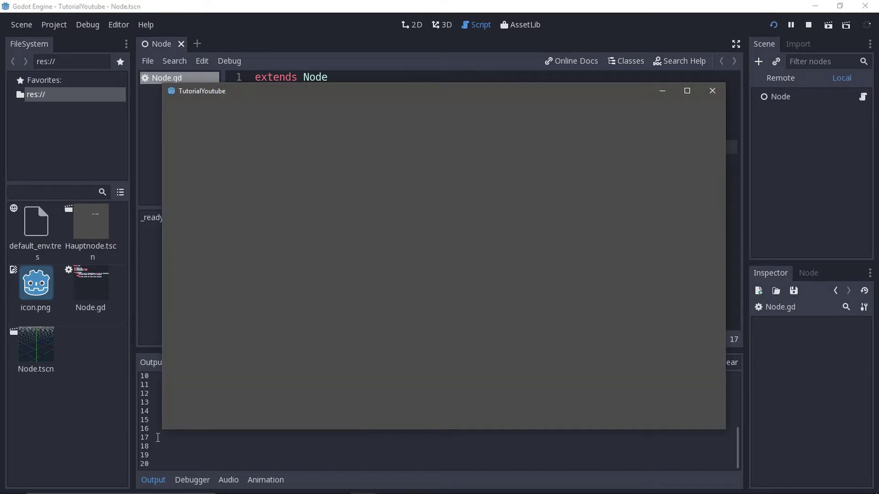
pyautogui.click(157, 441)
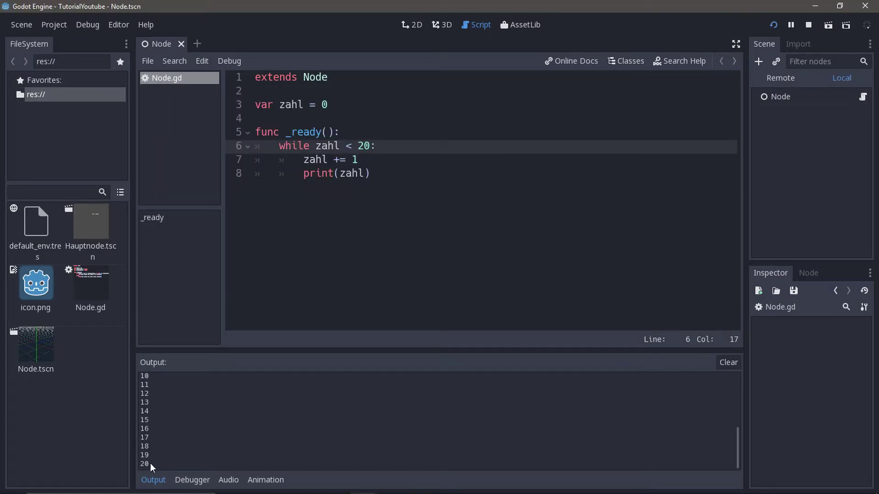
pyautogui.scroll(2, 160, 453)
pyautogui.scroll(3, 165, 439)
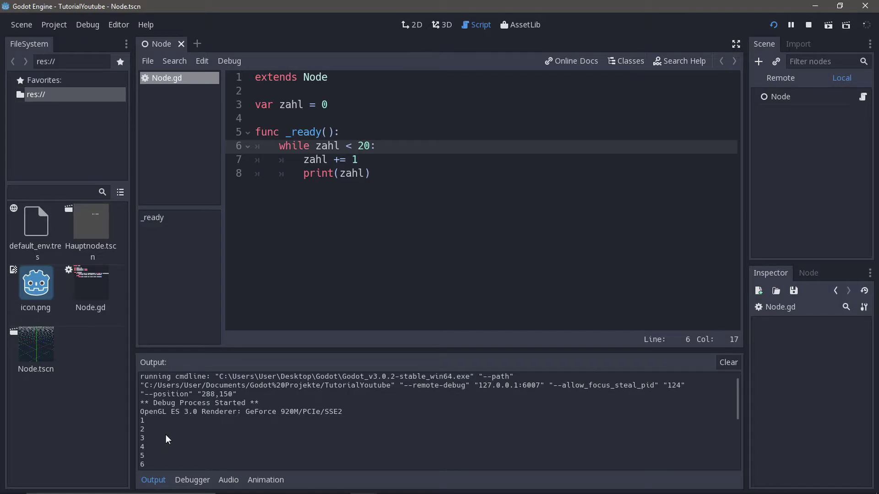
pyautogui.click(406, 165)
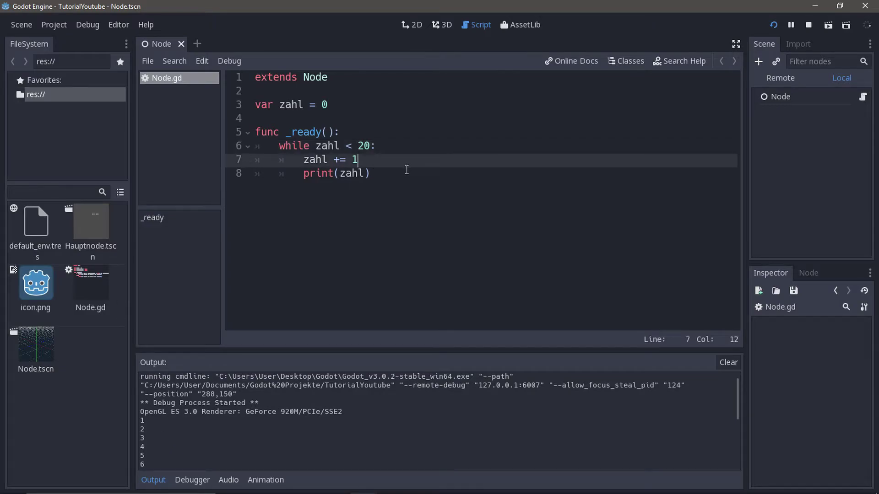
pyautogui.click(392, 168)
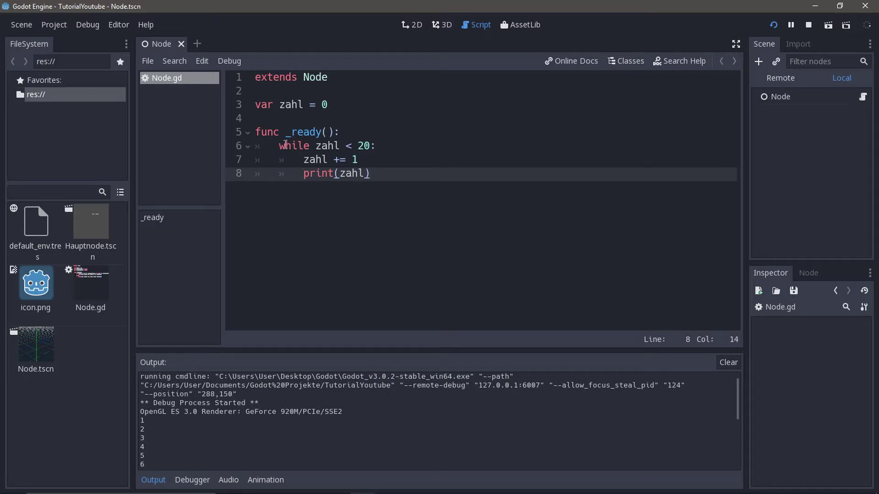
pyautogui.click(391, 147)
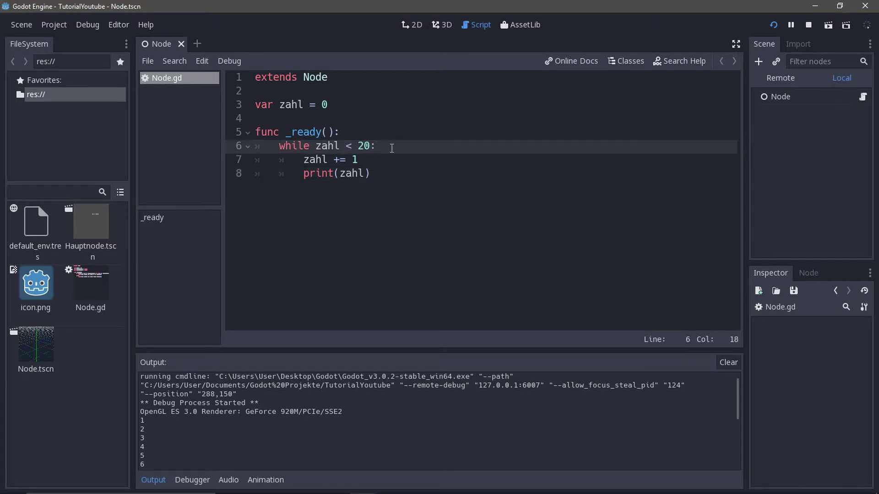
pyautogui.moveTo(315, 146); pyautogui.dragTo(372, 146)
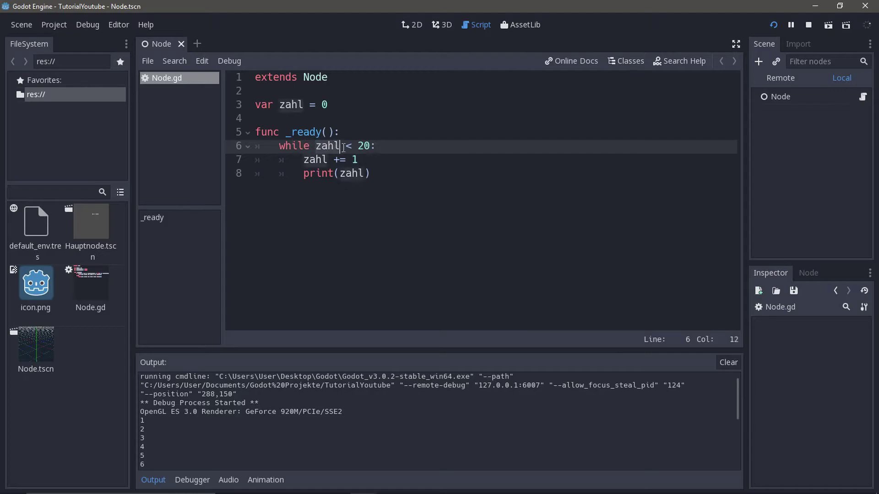
pyautogui.click(371, 145)
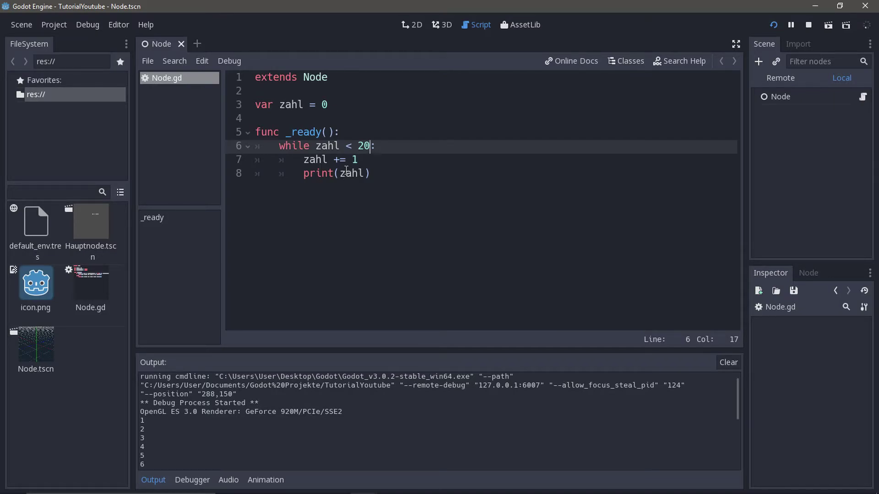
pyautogui.click(388, 145)
pyautogui.click(389, 174)
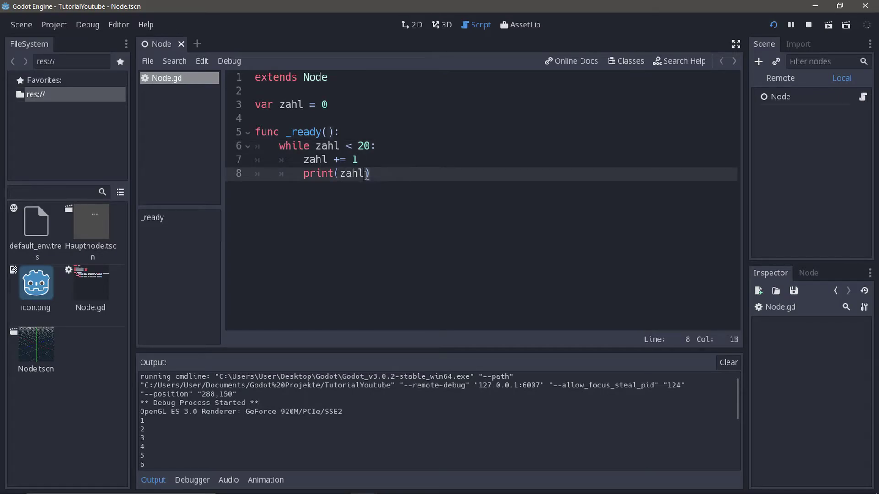
pyautogui.moveTo(366, 173); pyautogui.dragTo(235, 147)
# - Replace the while loop with for i in range(1, 11): and an indented print(i)
pyautogui.press('BackSpace')
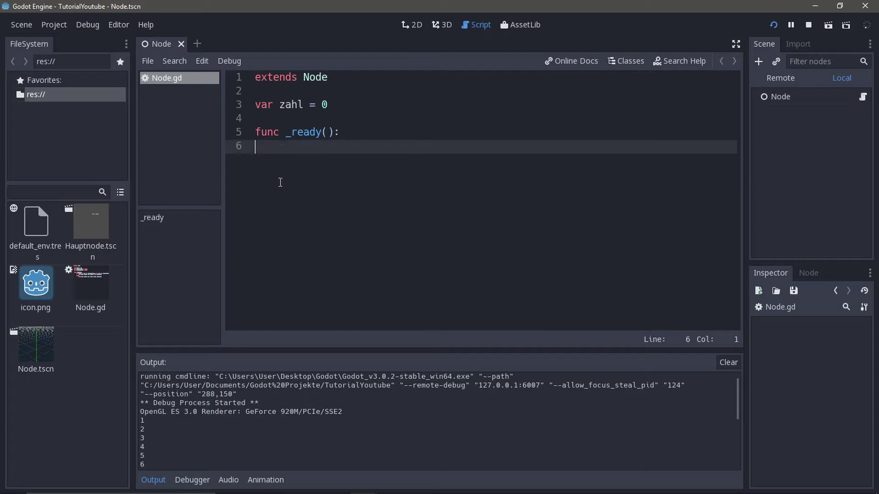
pyautogui.press('Tab')
pyautogui.write('f')
pyautogui.write('or')
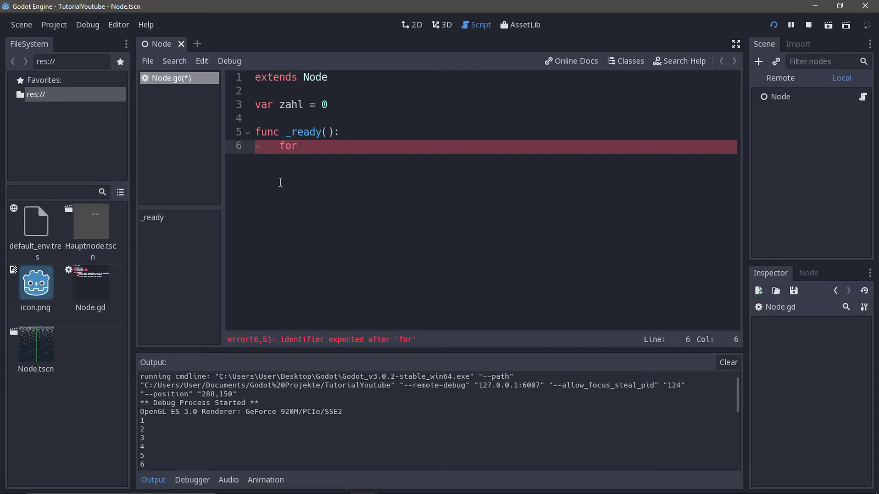
pyautogui.write('zäh')
pyautogui.write('lervari')
pyautogui.write('able')
pyautogui.press('BackSpace')
pyautogui.press('BackSpace')
pyautogui.press('BackSpace')
pyautogui.press('BackSpace')
pyautogui.press('BackSpace')
pyautogui.press('BackSpace')
pyautogui.write('i')
pyautogui.write(' i')
pyautogui.write('n')
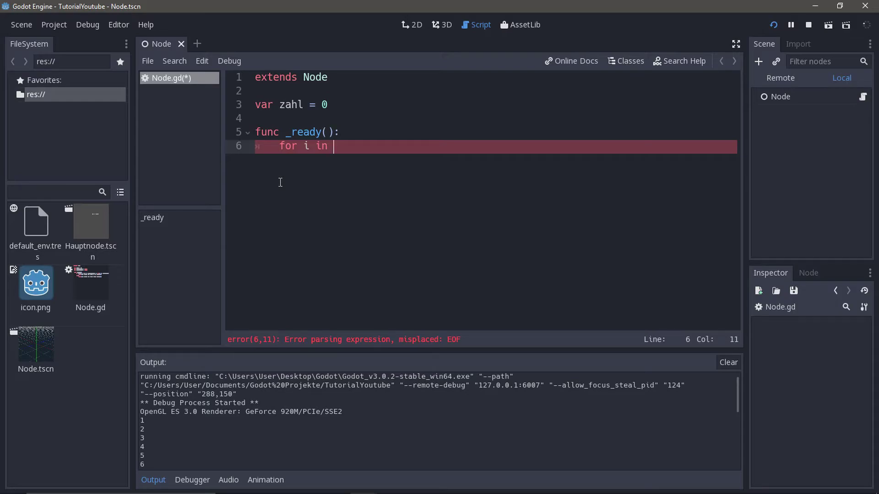
pyautogui.write('range')
pyautogui.write('(')
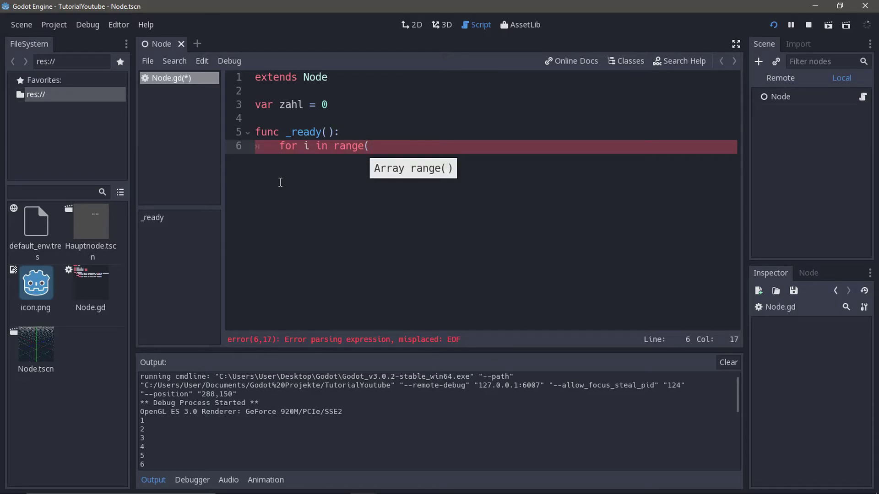
pyautogui.write('1')
pyautogui.write(', 1')
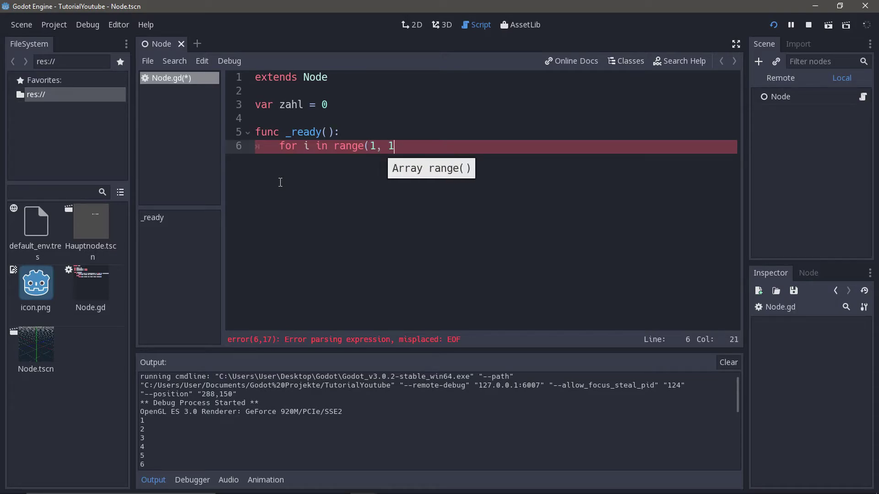
pyautogui.write('1)')
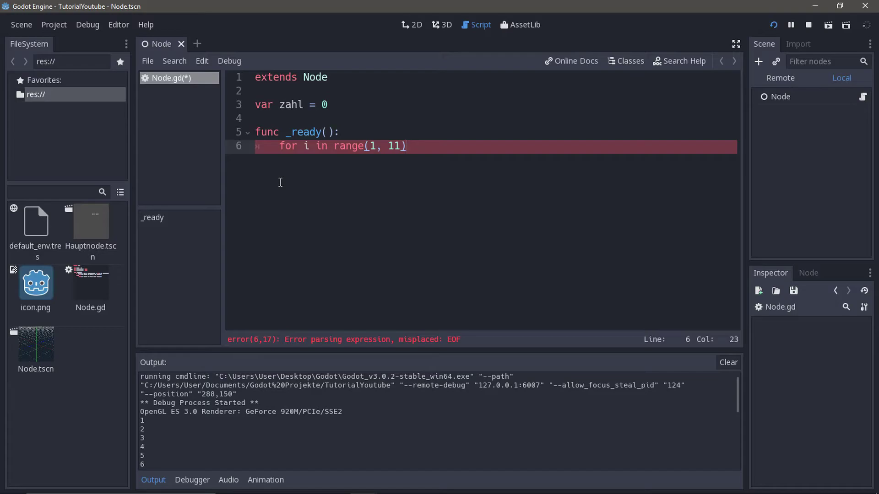
pyautogui.write(':')
pyautogui.press('Return')
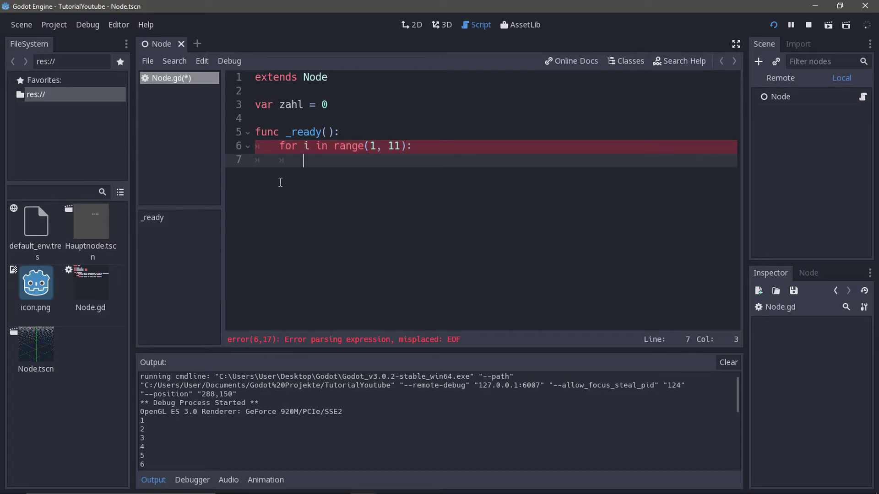
pyautogui.write('print')
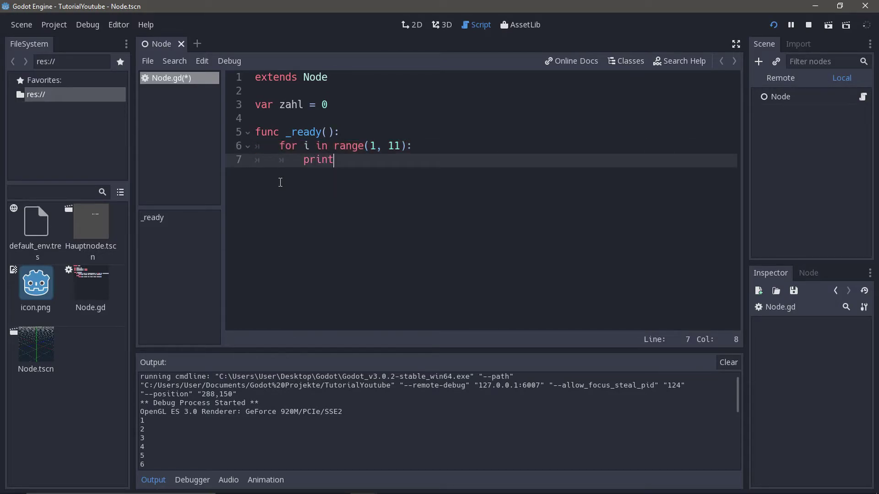
pyautogui.write('(i)')
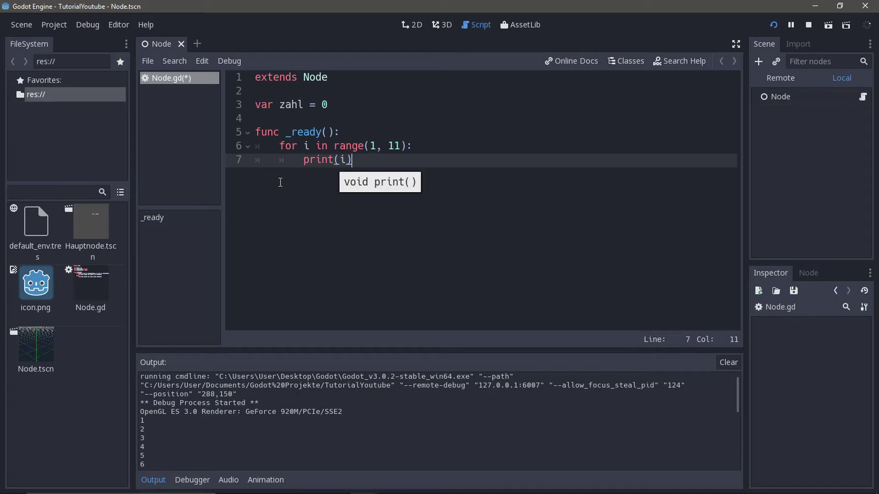
pyautogui.click(310, 146)
# - Delete the unused var zahl = 0 declaration line
pyautogui.press('Home')
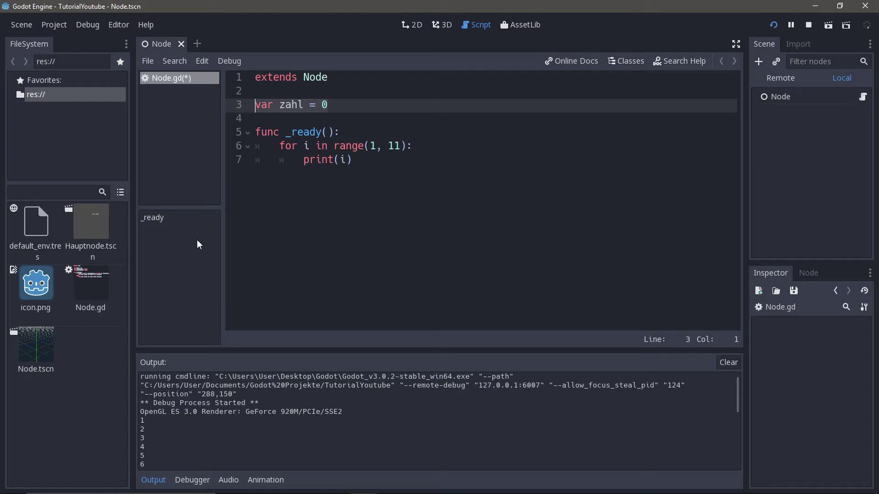
pyautogui.hotkey('shift', 'End')
pyautogui.press('BackSpace')
pyautogui.press('BackSpace')
pyautogui.press('BackSpace')
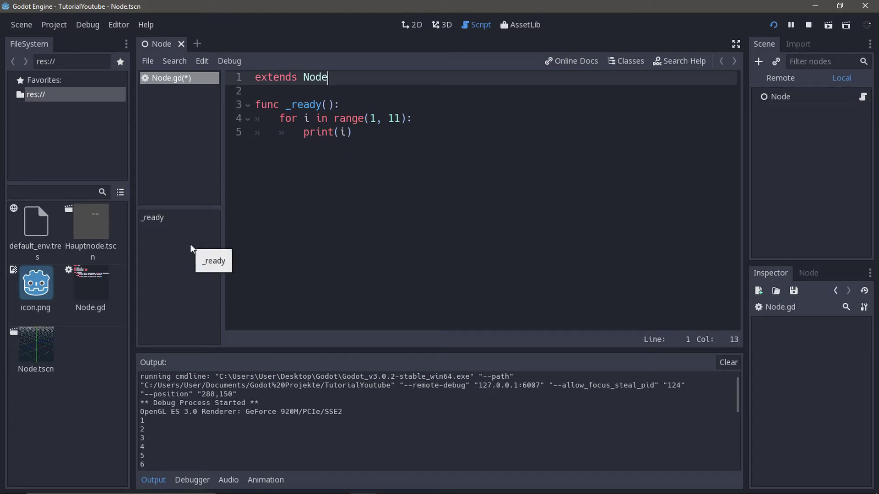
pyautogui.click(310, 152)
pyautogui.click(298, 119)
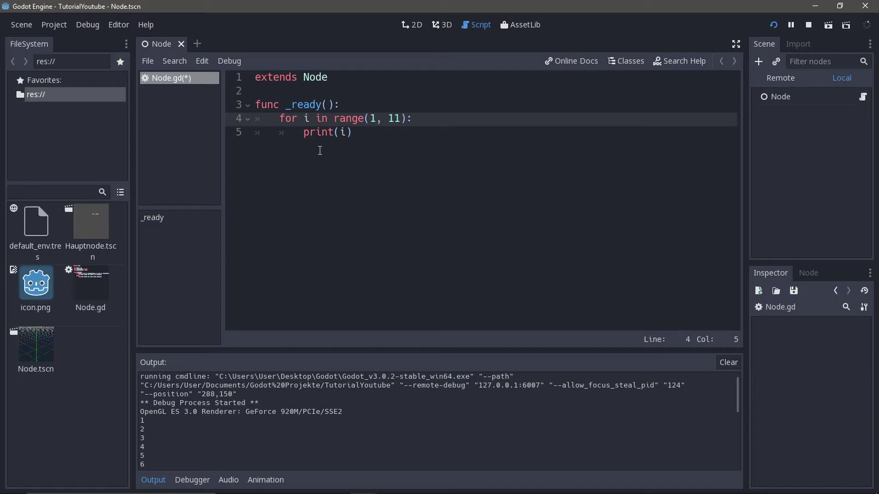
# - Highlight the for keyword, the loop variable i and the print(i) statement to explain them
pyautogui.doubleClick(297, 120)
pyautogui.doubleClick(306, 119)
pyautogui.doubleClick(314, 121)
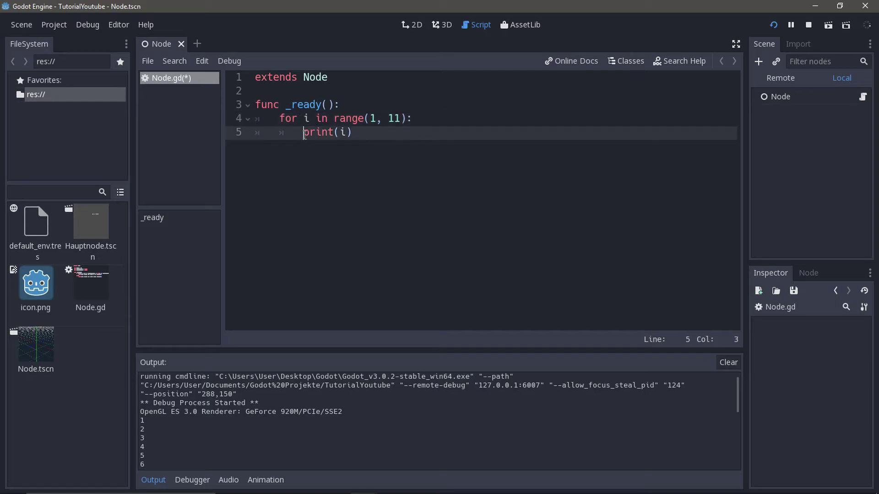
pyautogui.moveTo(303, 132); pyautogui.dragTo(353, 134)
pyautogui.click(353, 134)
pyautogui.press('Left')
pyautogui.press('Right')
# - Highlight range with its start value 1 and end value 11 to explain the loop bounds
pyautogui.click(308, 119)
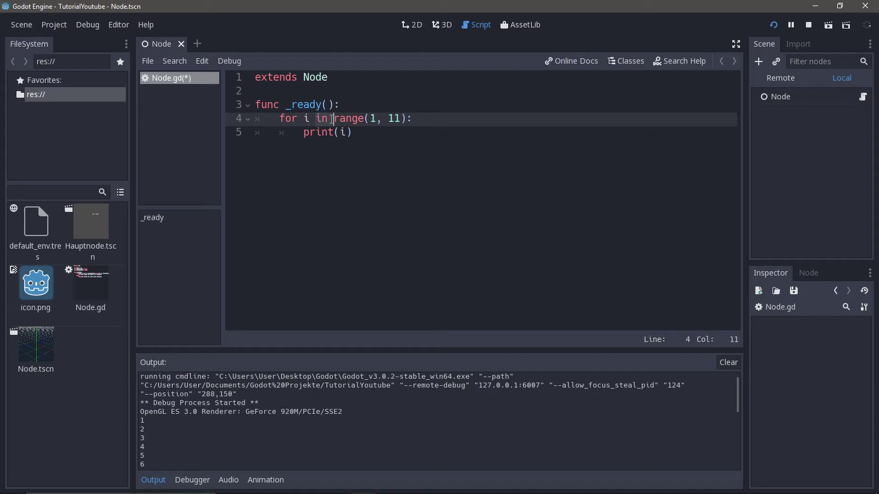
pyautogui.click(352, 118)
pyautogui.doubleClick(352, 118)
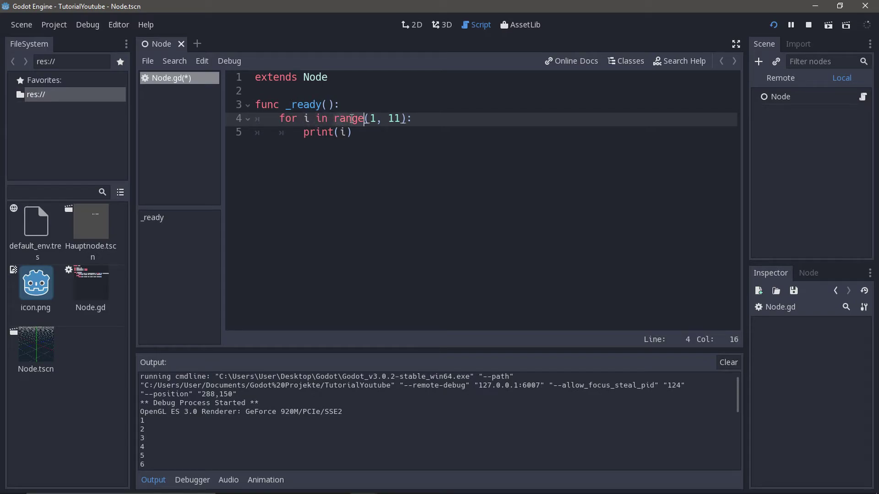
pyautogui.press('Right')
pyautogui.press('Right')
pyautogui.press('Right')
pyautogui.press('Right')
pyautogui.press('Right')
pyautogui.press('Right')
pyautogui.press('Right')
pyautogui.press('Right')
pyautogui.click(399, 118)
pyautogui.click(372, 118)
pyautogui.click(373, 119)
pyautogui.click(375, 120)
pyautogui.click(404, 120)
pyautogui.doubleClick(391, 120)
pyautogui.moveTo(277, 119); pyautogui.dragTo(306, 120)
pyautogui.click(362, 133)
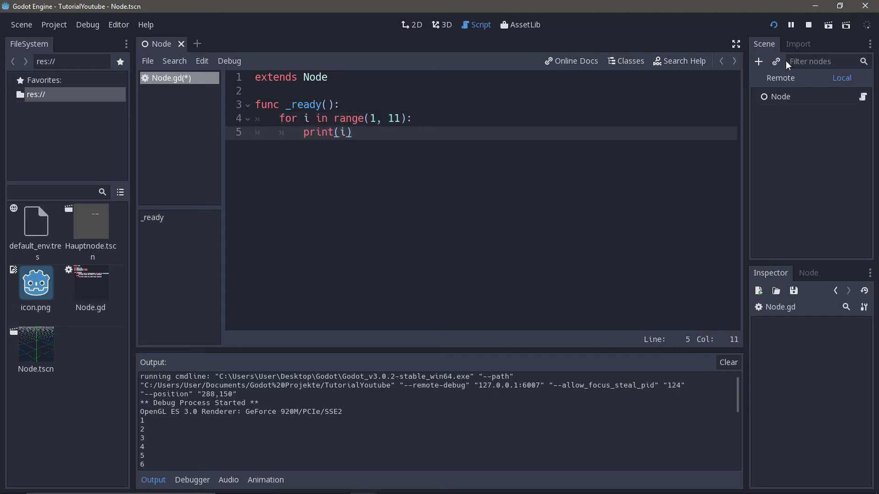
# - Stop and relaunch the project so the Output panel lists 1 through 10
pyautogui.click(805, 24)
pyautogui.click(773, 26)
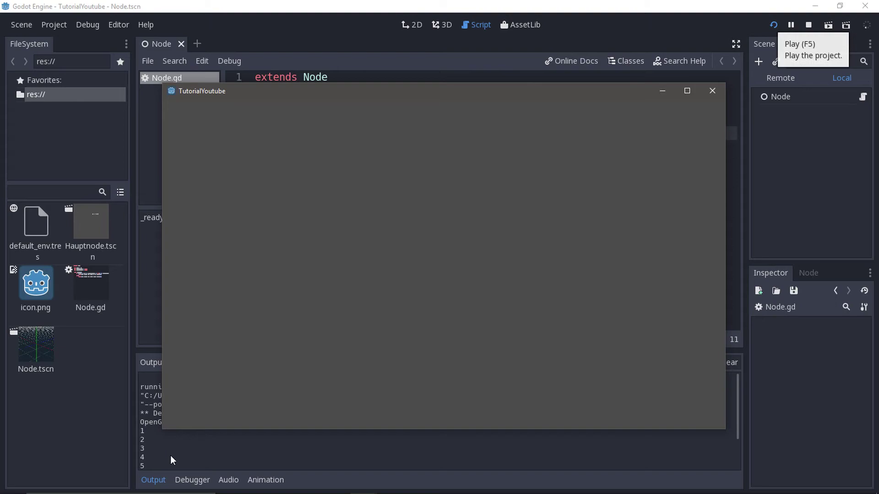
pyautogui.click(190, 440)
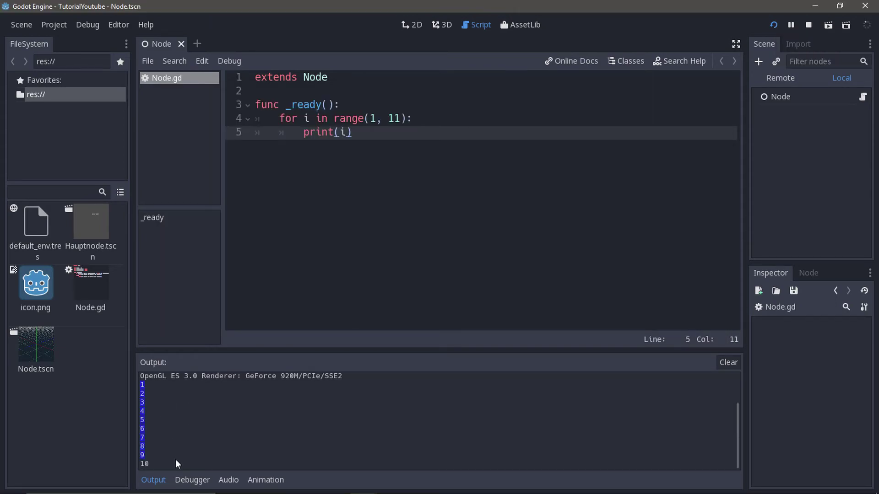
pyautogui.click(400, 118)
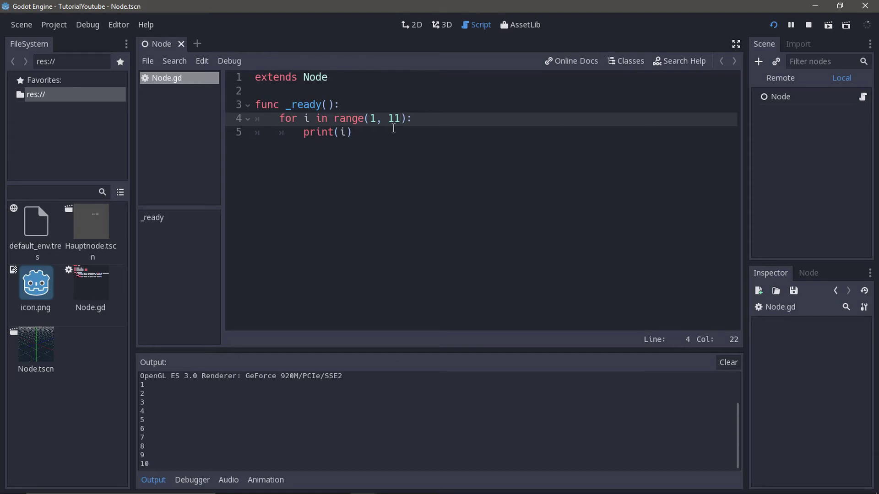
pyautogui.click(395, 129)
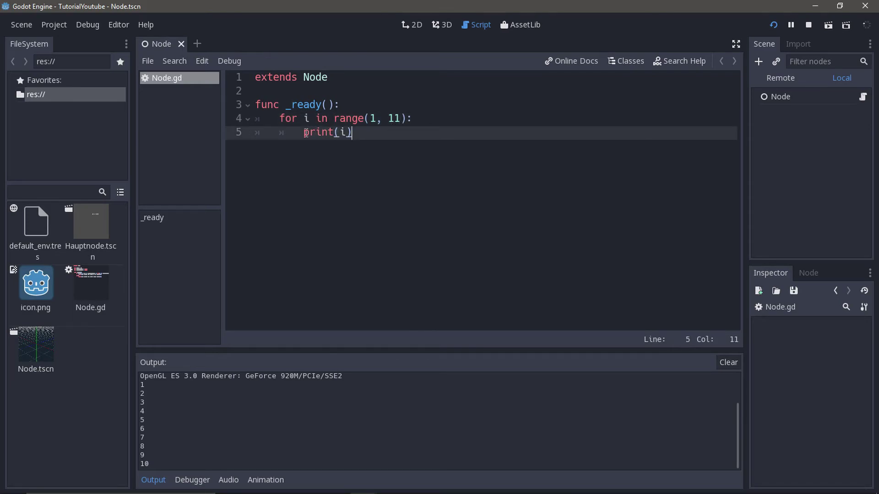
pyautogui.moveTo(304, 133); pyautogui.dragTo(353, 135)
pyautogui.click(353, 134)
pyautogui.moveTo(369, 136); pyautogui.dragTo(255, 119)
pyautogui.click(375, 119)
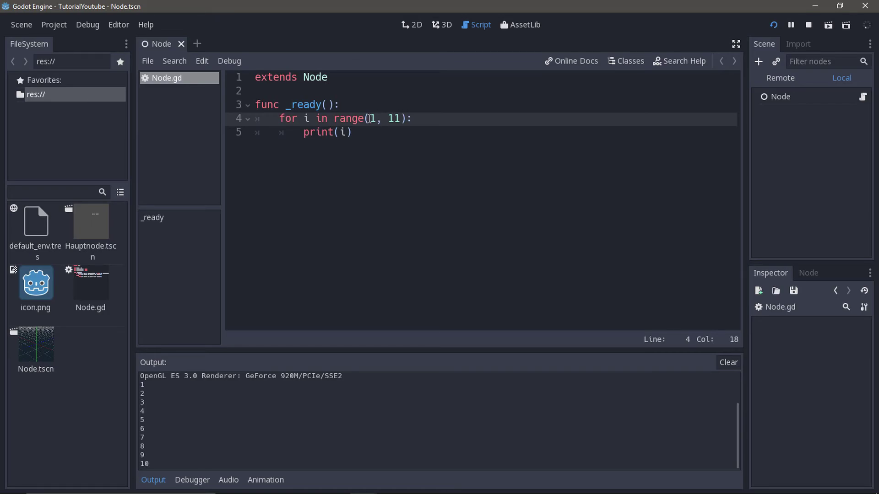
pyautogui.click(373, 118)
pyautogui.click(415, 119)
pyautogui.click(386, 133)
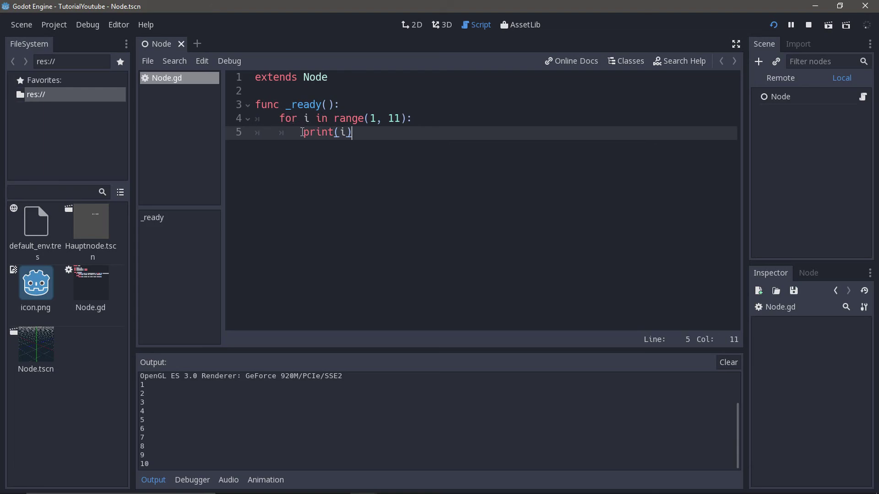
pyautogui.moveTo(298, 119); pyautogui.dragTo(317, 123)
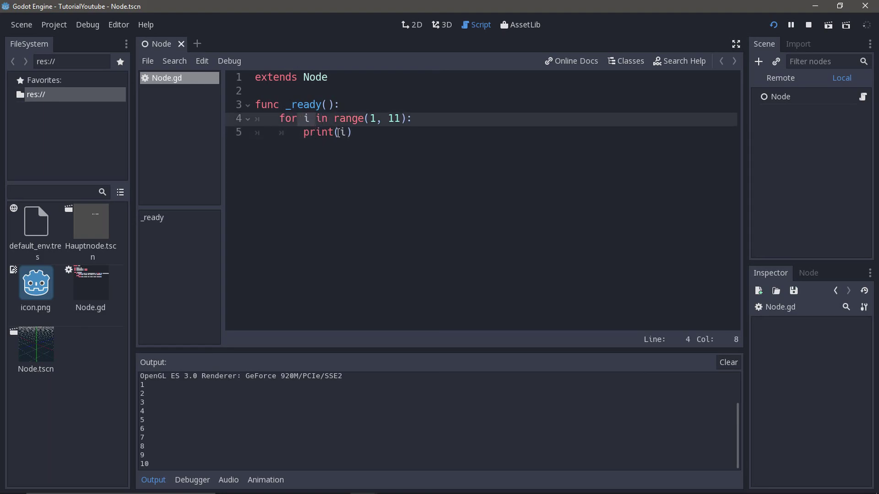
pyautogui.click(341, 133)
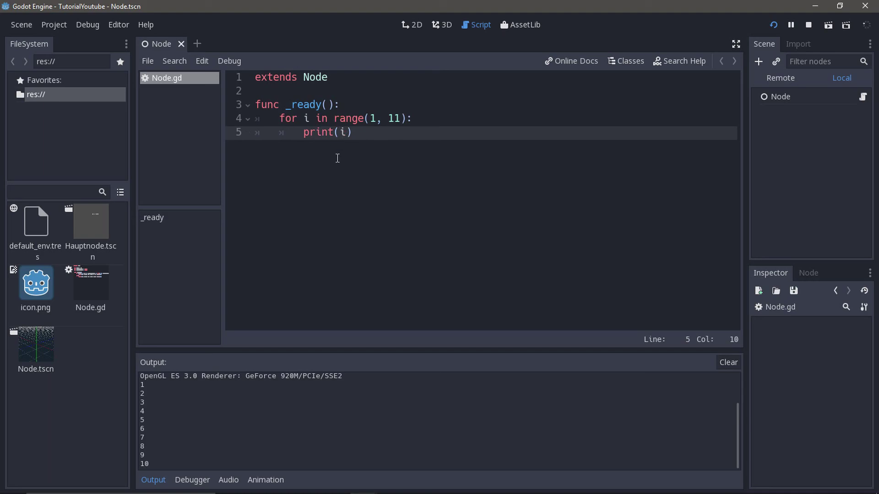